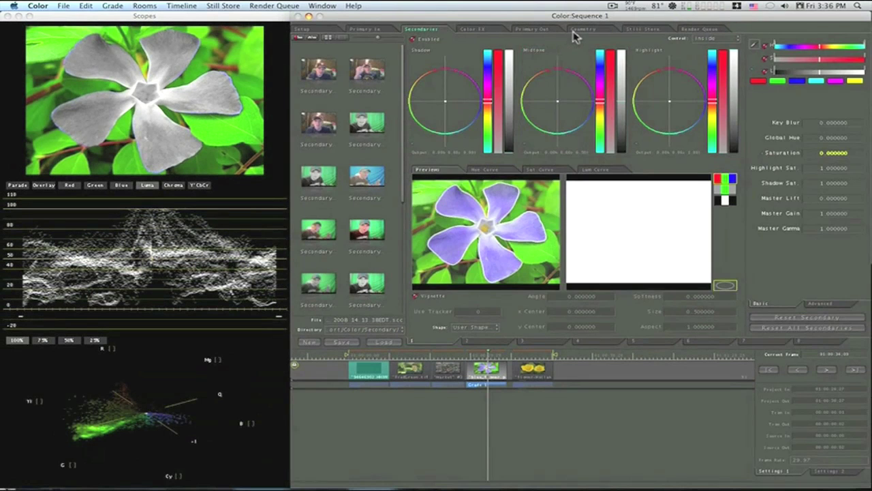
# In the Geometry room, fit the flower shape's control points more closely to the right petal's tip and lower edge
pyautogui.click(576, 30)
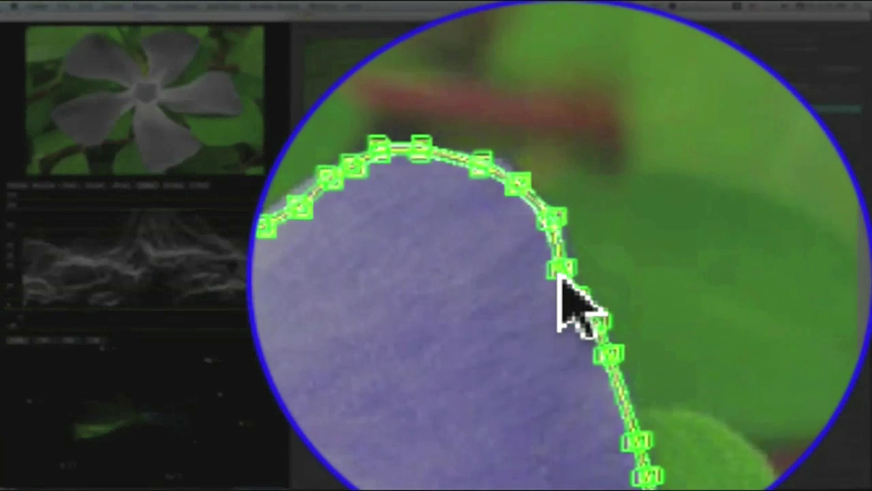
pyautogui.moveTo(559, 275); pyautogui.dragTo(595, 302)
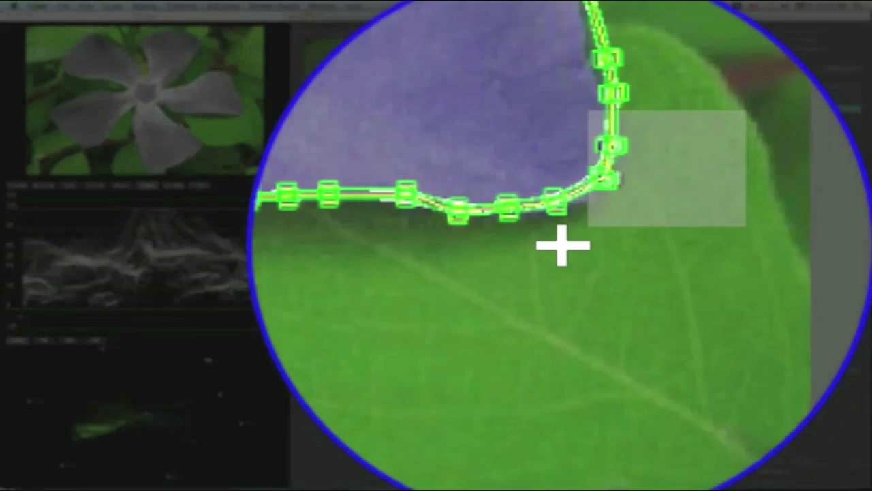
pyautogui.moveTo(562, 246); pyautogui.dragTo(392, 323)
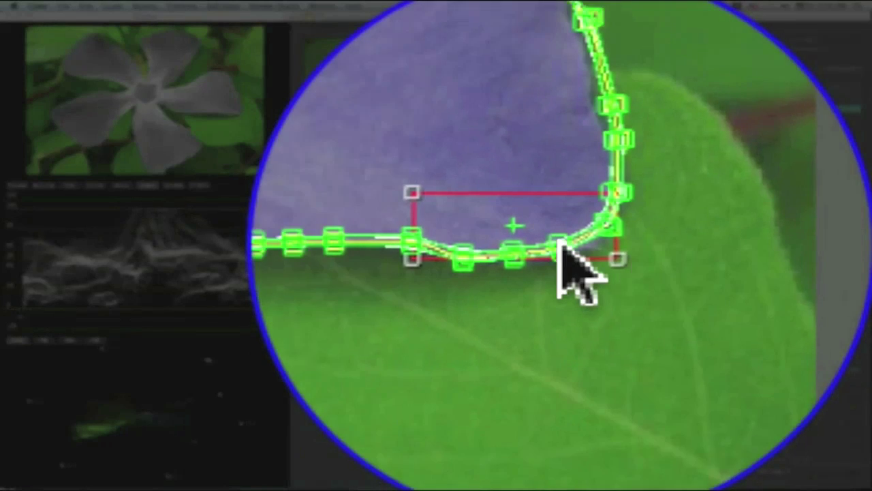
pyautogui.moveTo(551, 238); pyautogui.dragTo(562, 246)
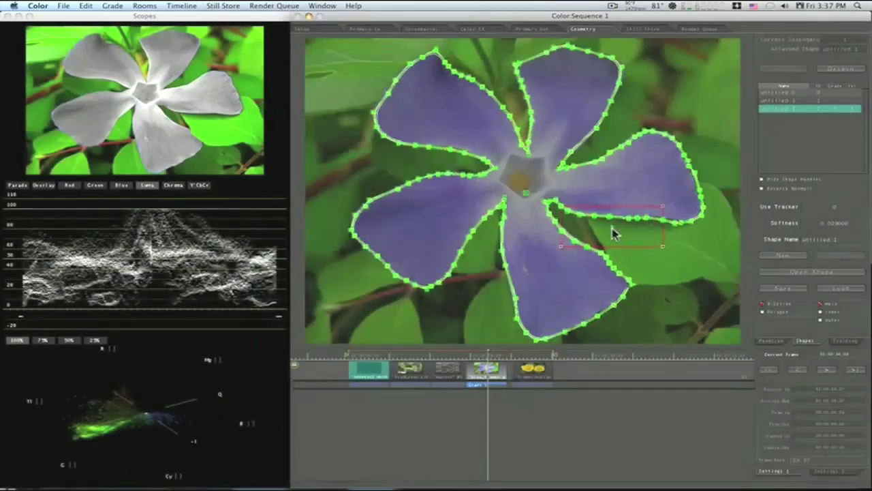
# Nudge groups of shape points to follow the right edge of the upper-right petal and the outer tip of the right petal
pyautogui.moveTo(663, 60); pyautogui.dragTo(565, 119)
pyautogui.moveTo(616, 90); pyautogui.dragTo(619, 91)
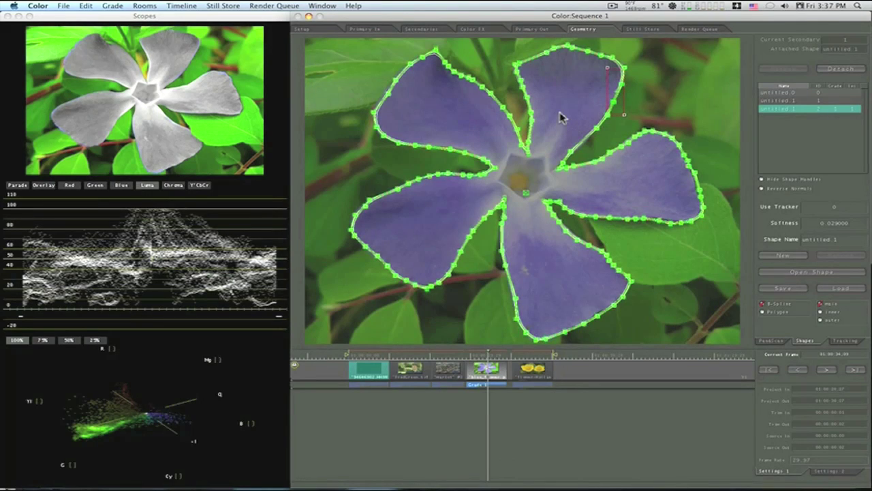
pyautogui.moveTo(557, 107); pyautogui.dragTo(614, 147)
pyautogui.moveTo(571, 120); pyautogui.dragTo(575, 121)
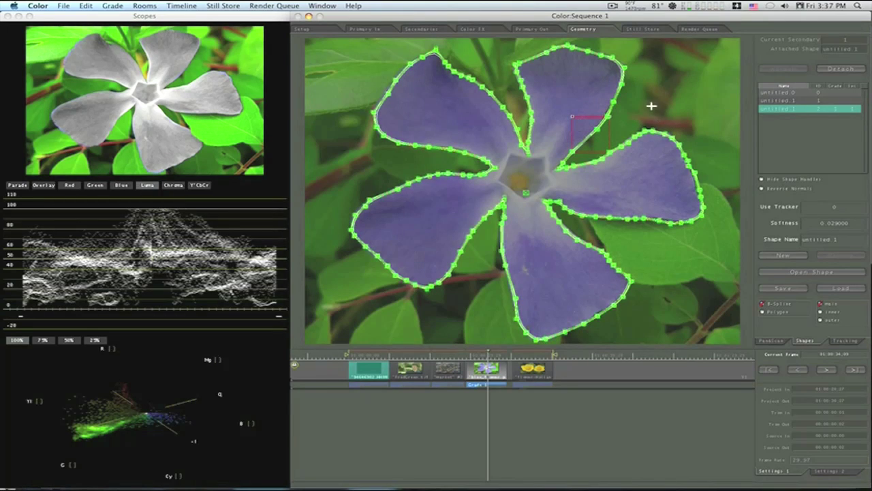
pyautogui.moveTo(652, 105); pyautogui.dragTo(706, 179)
pyautogui.moveTo(675, 148); pyautogui.dragTo(675, 147)
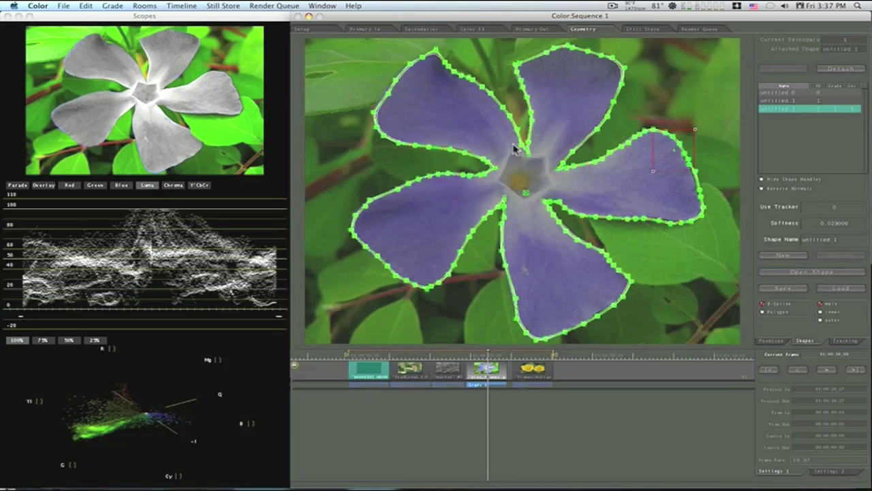
# Adjust groups of shape points along the upper-left petal's outer edge and the lower-left petal's tip and upper edge
pyautogui.moveTo(329, 164); pyautogui.dragTo(365, 232)
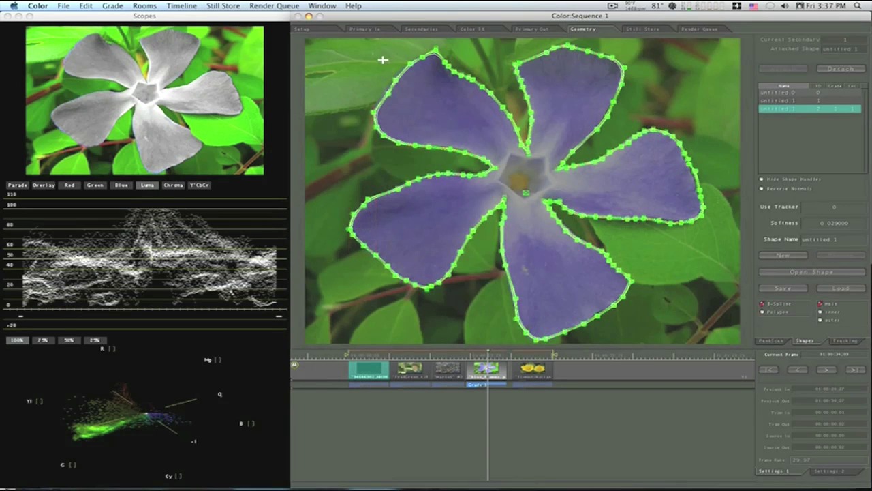
pyautogui.moveTo(373, 57); pyautogui.dragTo(423, 127)
pyautogui.moveTo(398, 92); pyautogui.dragTo(396, 92)
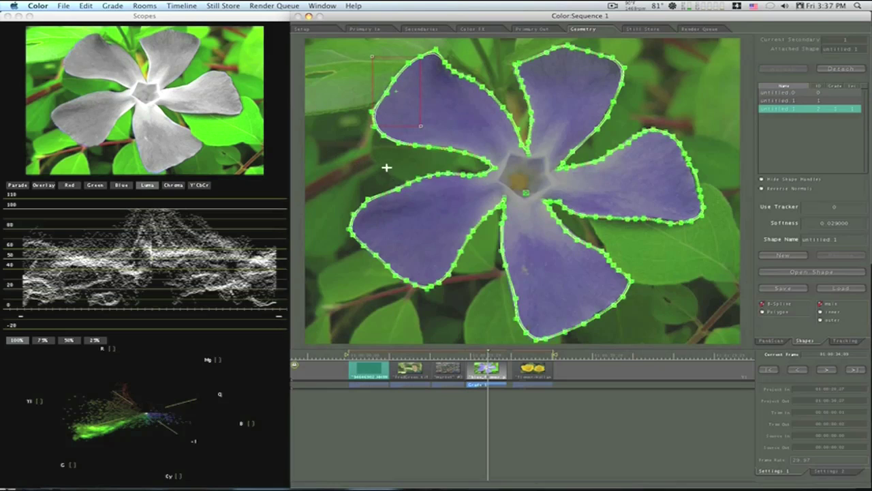
pyautogui.moveTo(387, 167); pyautogui.dragTo(487, 219)
pyautogui.moveTo(444, 185); pyautogui.dragTo(443, 182)
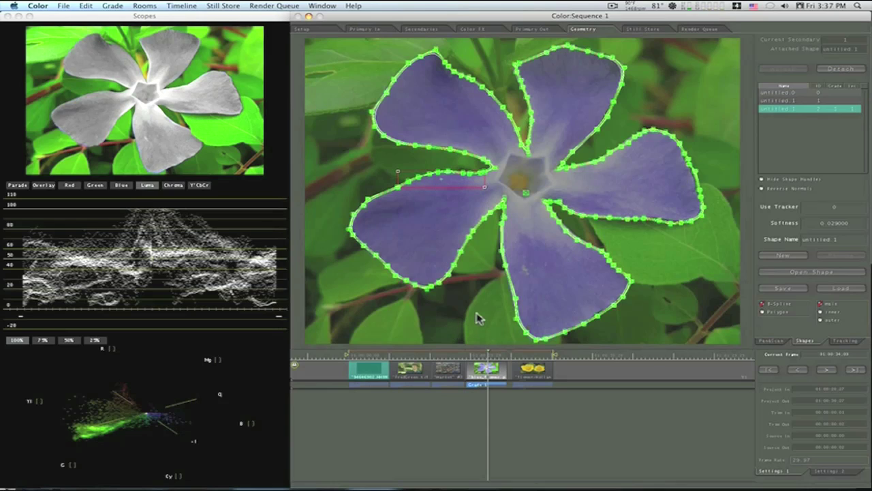
# Move the shape points at the bottom petal's tip and along the lower-left petal's lower edge to match the flower outline
pyautogui.moveTo(484, 302); pyautogui.dragTo(553, 351)
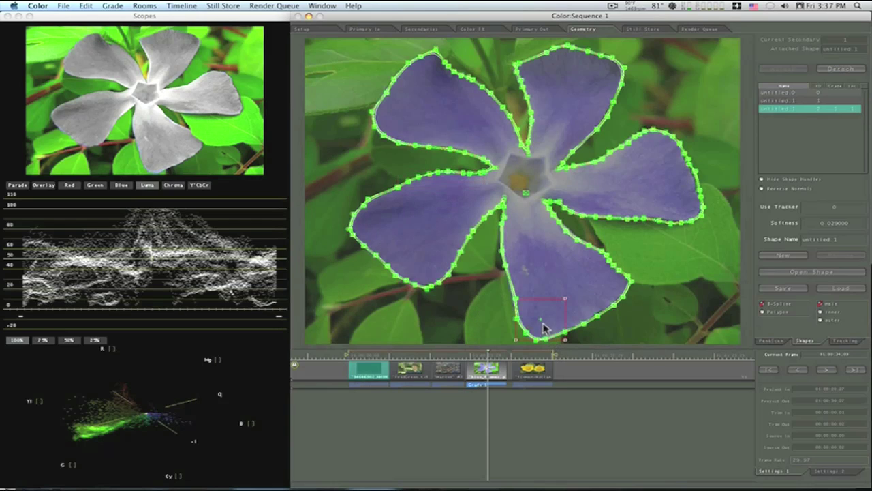
pyautogui.moveTo(542, 321); pyautogui.dragTo(540, 323)
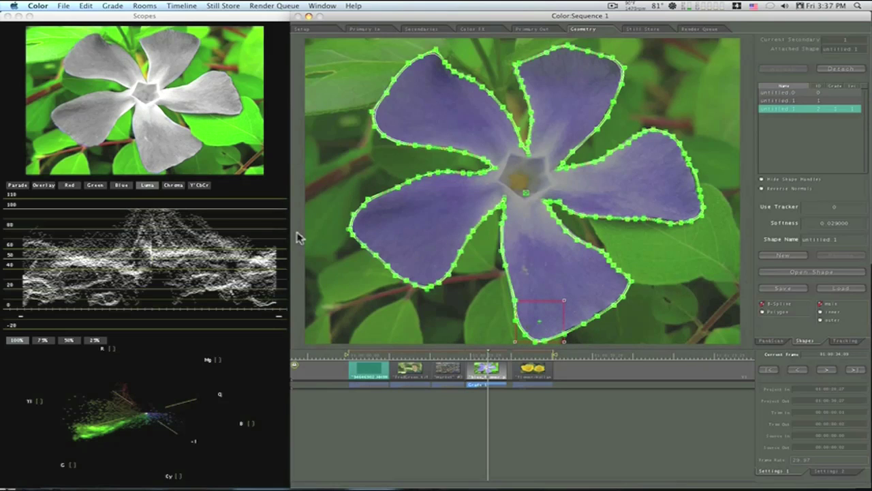
pyautogui.moveTo(327, 238); pyautogui.dragTo(450, 306)
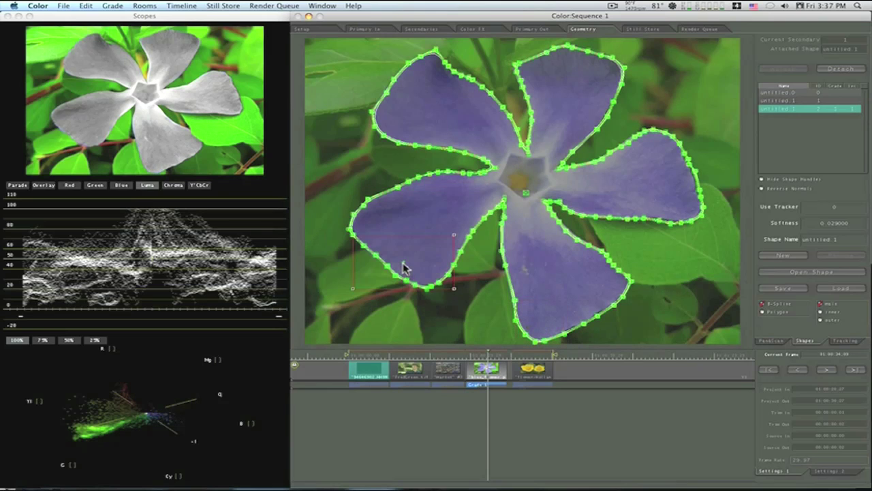
pyautogui.moveTo(402, 263); pyautogui.dragTo(401, 264)
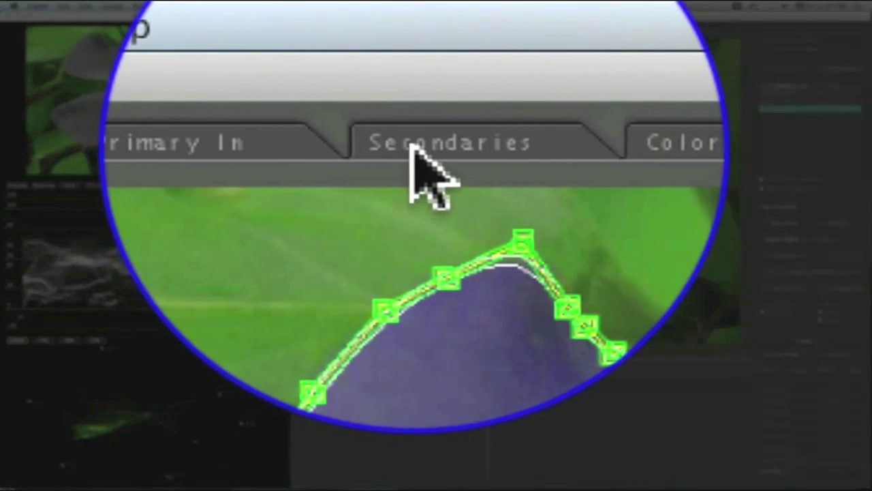
# Return to the flower's secondary correction and switch its control to the area outside the shape
pyautogui.click(413, 29)
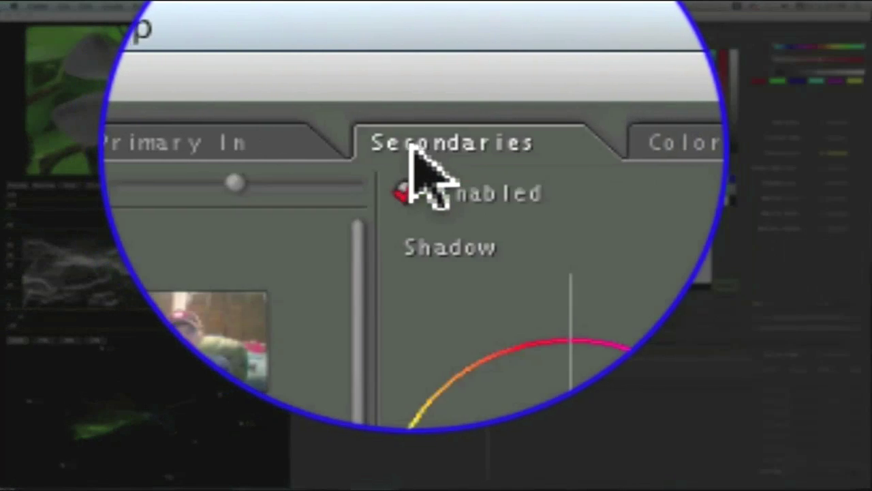
pyautogui.click(564, 193)
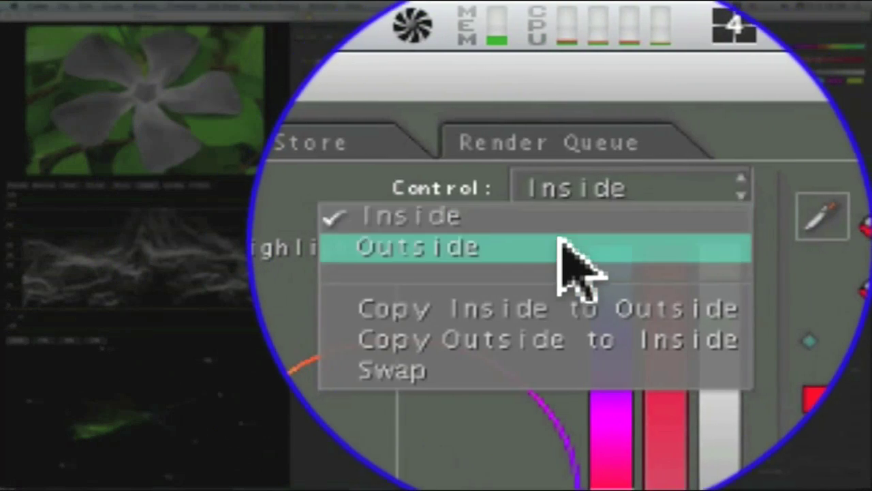
pyautogui.click(564, 259)
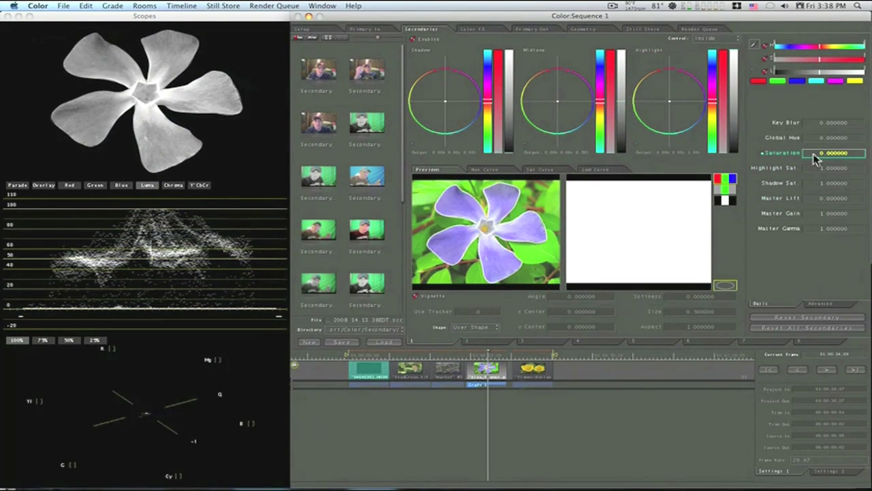
# Set the flower's inside saturation to 1.12375 and push its shadows and midtones toward blue and its highlights toward green-cyan
pyautogui.scroll(10, 816, 158)
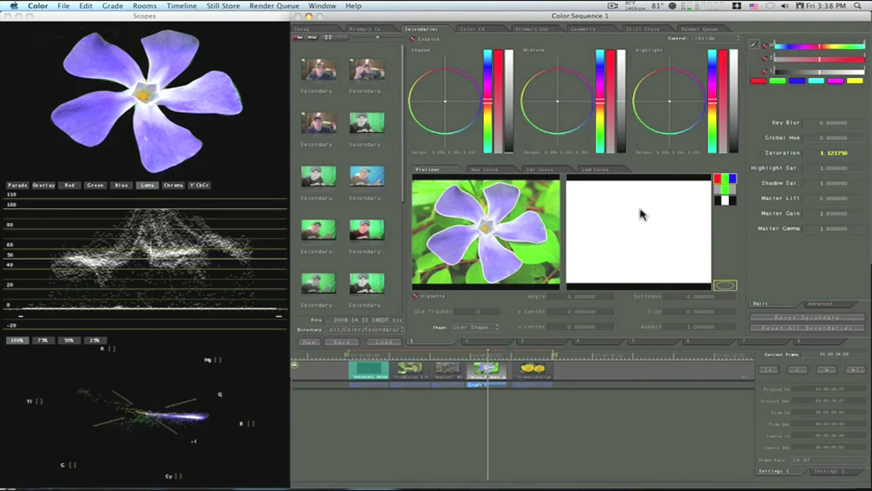
pyautogui.moveTo(450, 107)
pyautogui.mouseDown()
pyautogui.moveTo(456, 96)
pyautogui.moveTo(465, 104)
pyautogui.moveTo(445, 107)
pyautogui.moveTo(449, 100)
pyautogui.mouseUp()
pyautogui.moveTo(549, 110); pyautogui.dragTo(555, 106)
pyautogui.moveTo(691, 86)
pyautogui.mouseDown()
pyautogui.moveTo(700, 76)
pyautogui.moveTo(702, 90)
pyautogui.moveTo(683, 95)
pyautogui.mouseUp()
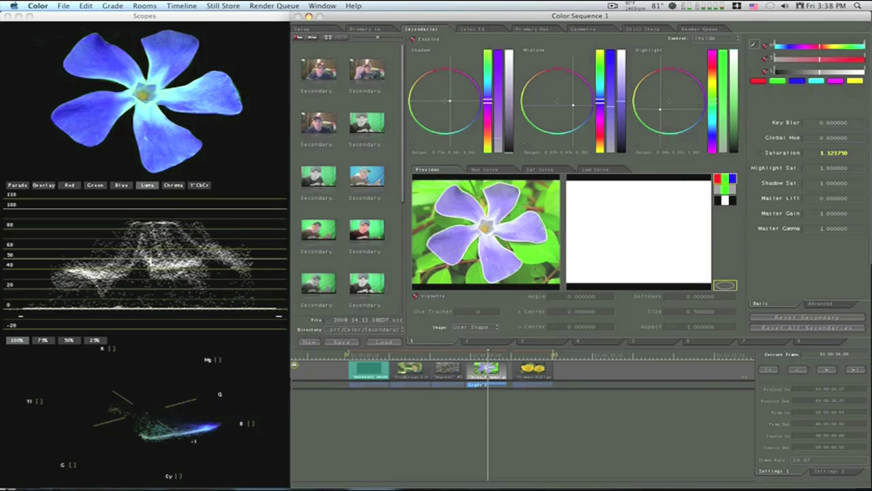
pyautogui.moveTo(446, 105)
pyautogui.mouseDown()
pyautogui.moveTo(440, 99)
pyautogui.moveTo(458, 101)
pyautogui.mouseUp()
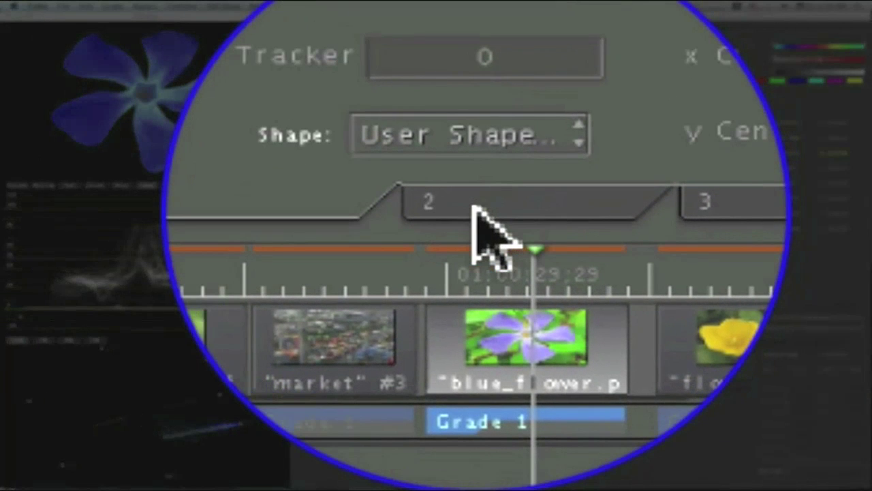
# Switch to secondary 2 and set its vignette to a user shape
pyautogui.click(475, 208)
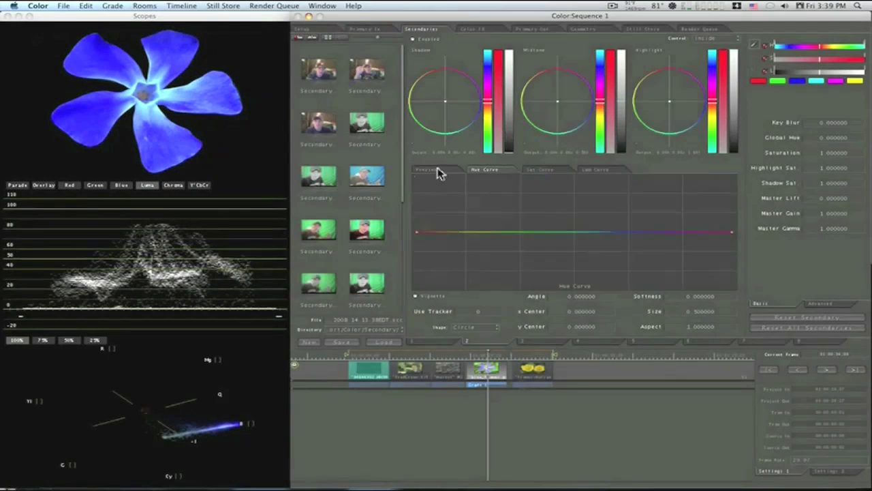
pyautogui.click(438, 171)
pyautogui.click(487, 329)
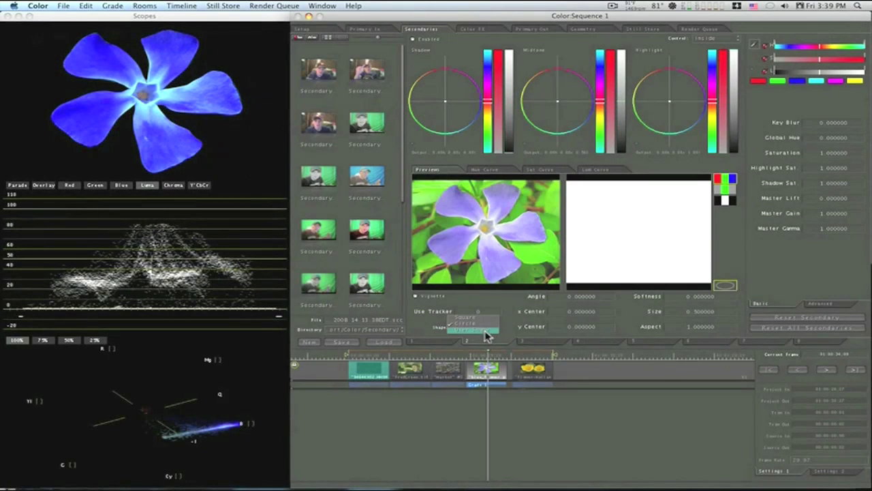
pyautogui.click(486, 332)
# Draw a small closed B-spline shape around the orange flower center and attach it to secondary 2
pyautogui.click(523, 173)
pyautogui.click(520, 172)
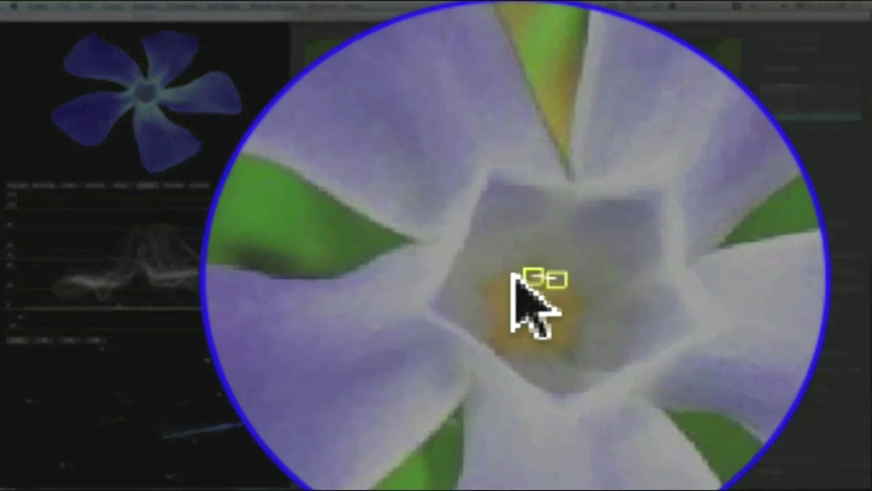
pyautogui.click(513, 174)
pyautogui.click(511, 178)
pyautogui.click(512, 184)
pyautogui.click(514, 275)
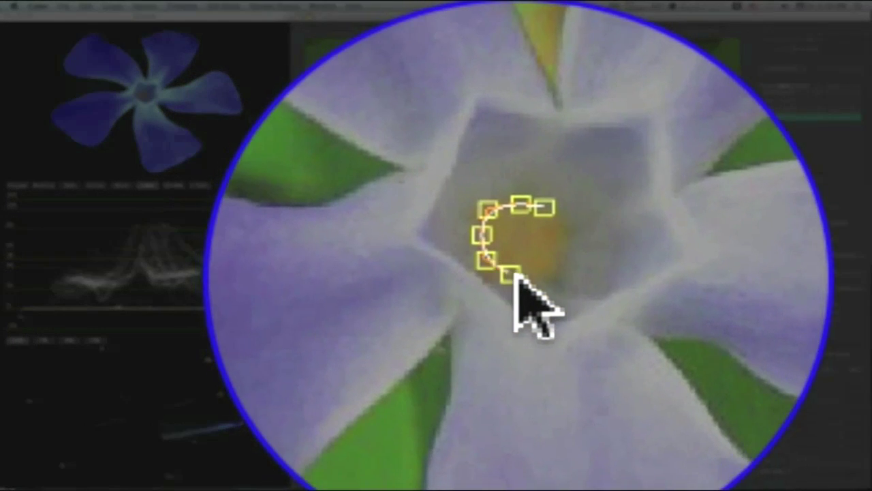
pyautogui.click(520, 276)
pyautogui.click(526, 277)
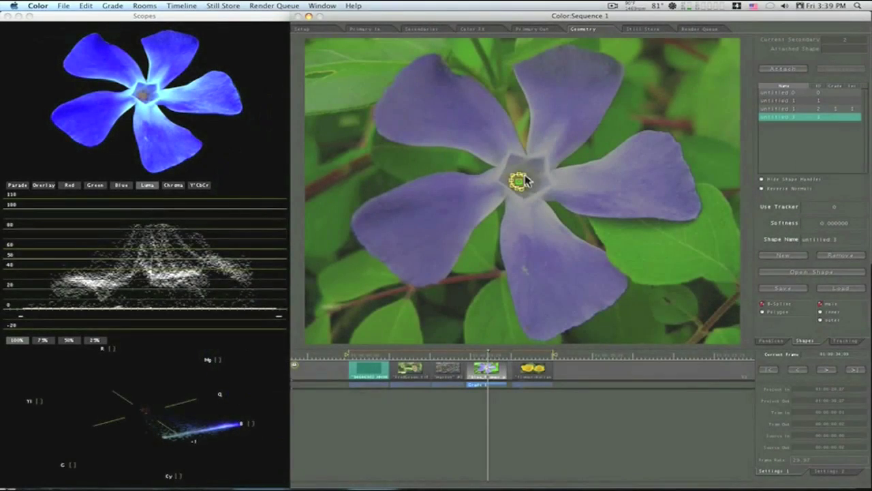
pyautogui.click(768, 68)
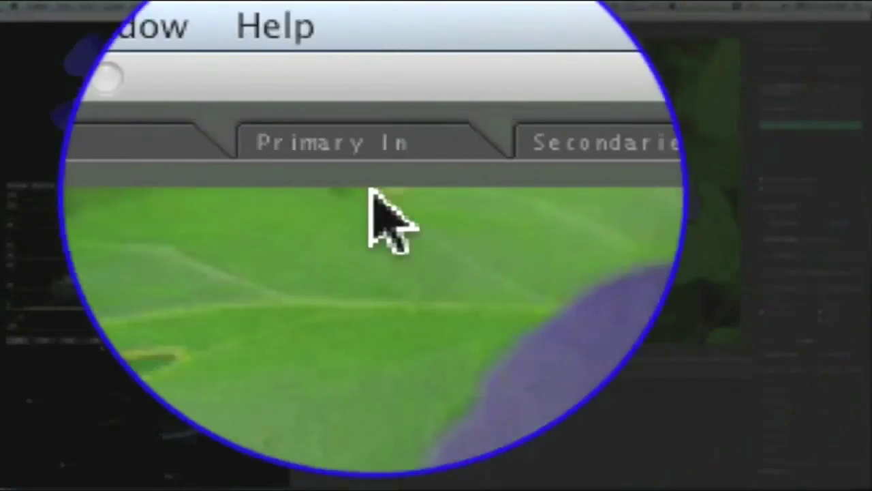
# Return to secondary 2's color controls, switch the control to Outside and try a slight shadow brightness adjustment
pyautogui.click(422, 29)
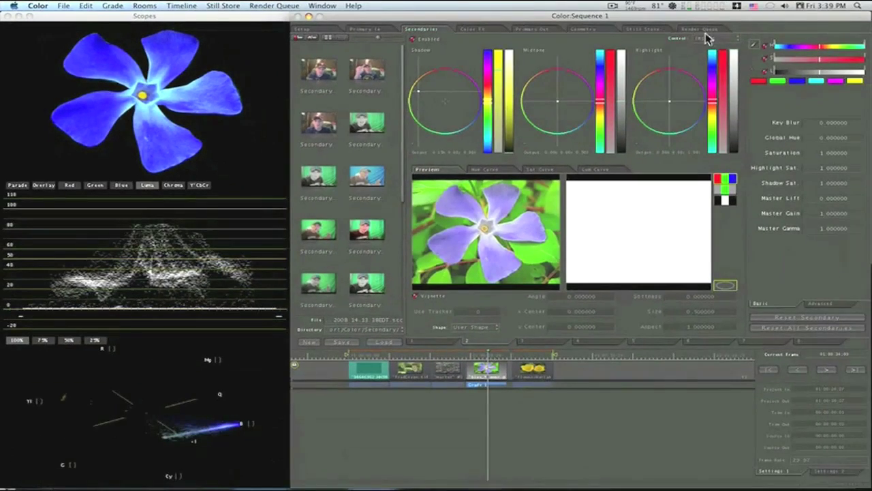
pyautogui.click(706, 38)
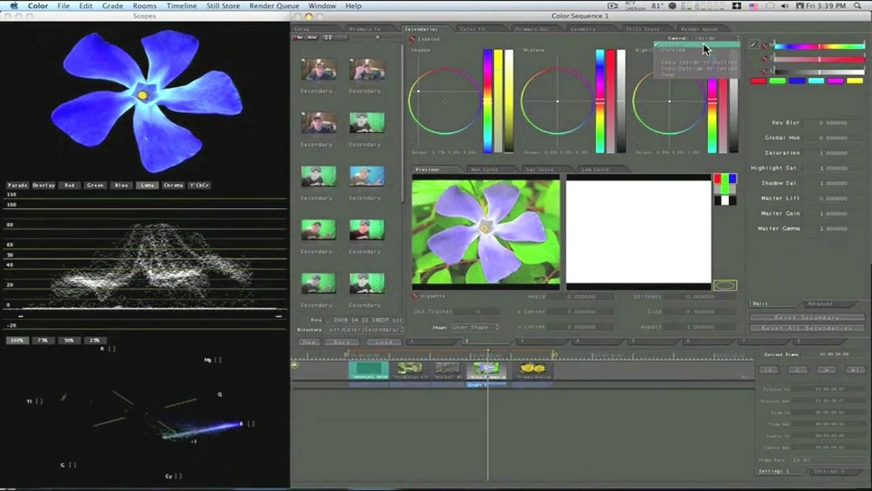
pyautogui.click(707, 53)
pyautogui.moveTo(513, 138)
pyautogui.mouseDown()
pyautogui.moveTo(514, 115)
pyautogui.moveTo(511, 132)
pyautogui.mouseUp()
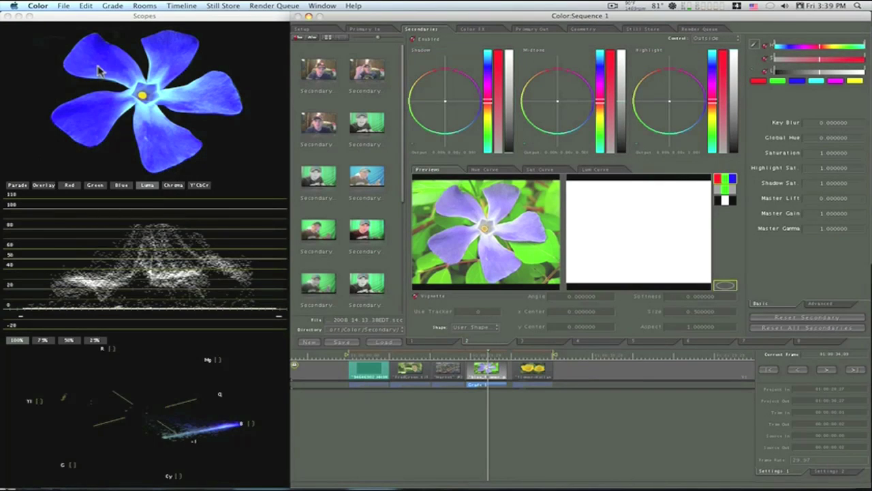
# Compare the flower clip with and without its grade
pyautogui.hotkey('ctrl', 'g')
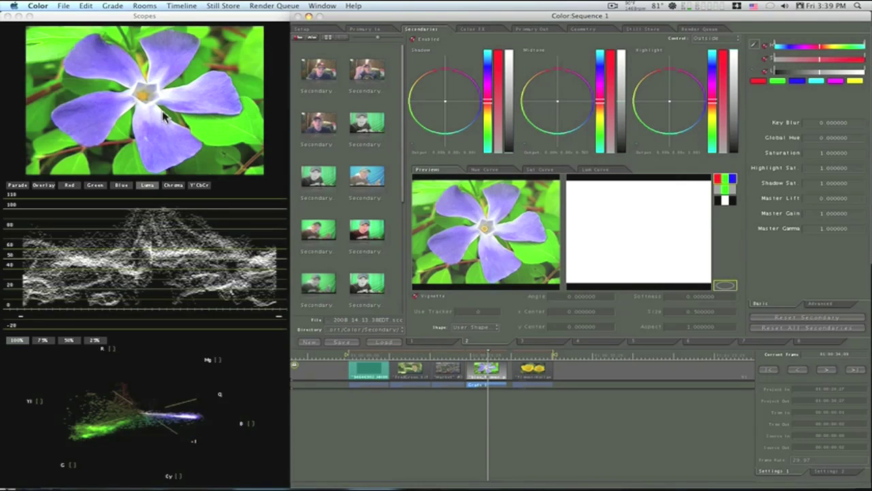
pyautogui.click(162, 116)
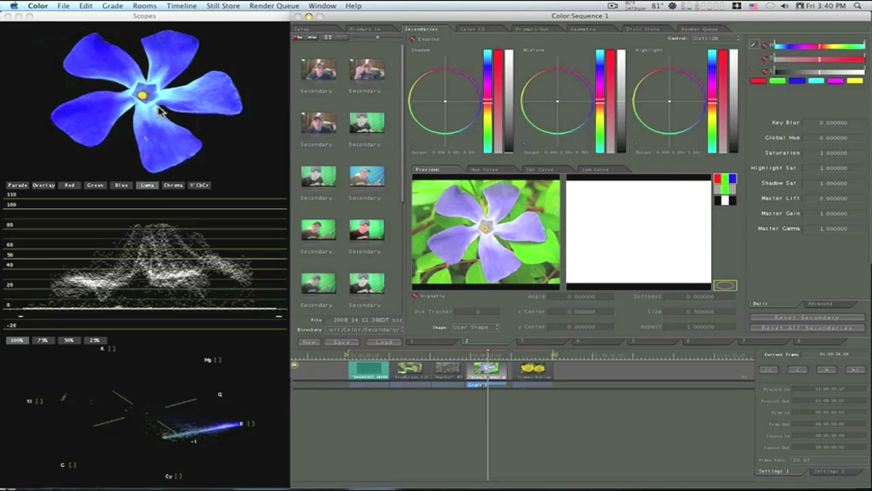
# Create a new tracker for the flower clip in the Geometry room
pyautogui.click(609, 33)
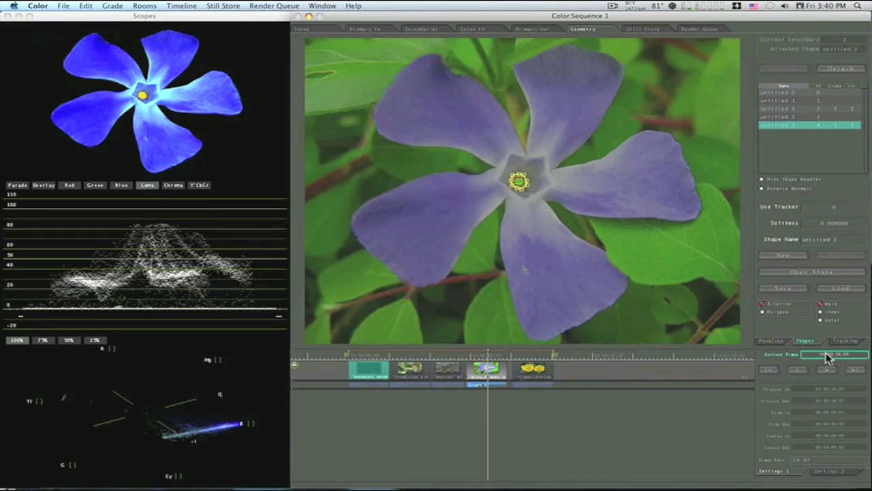
pyautogui.click(775, 341)
pyautogui.click(844, 340)
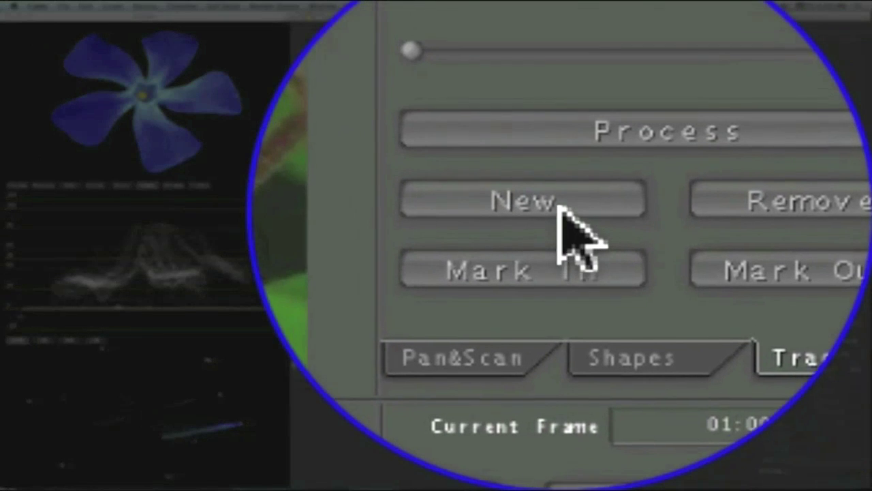
pyautogui.click(565, 234)
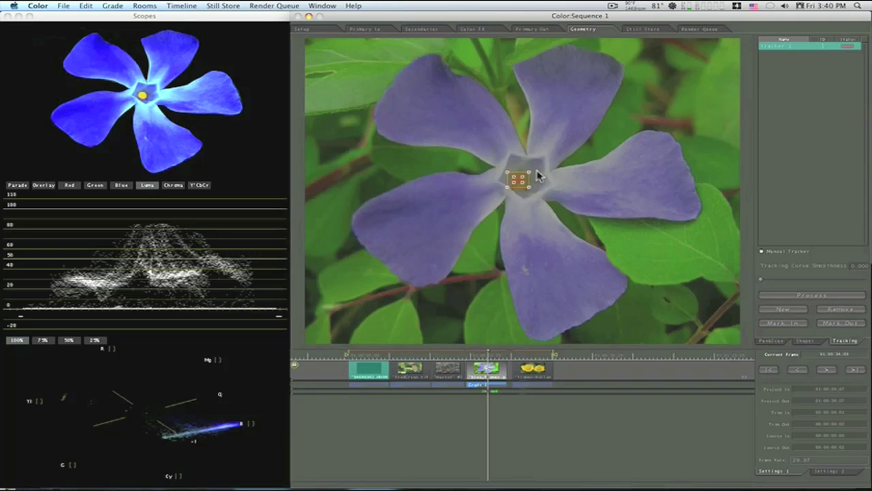
# Move the playhead to the interview clip and compare its image with and without the grade
pyautogui.click(413, 355)
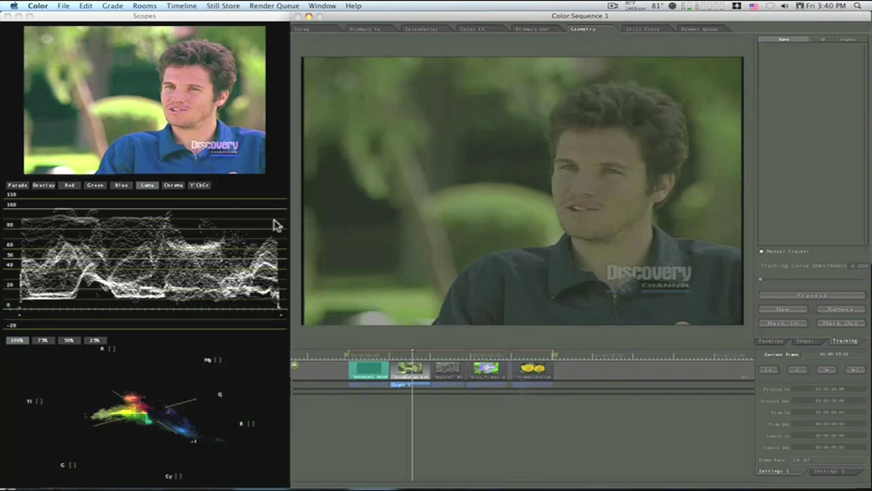
pyautogui.moveTo(406, 356); pyautogui.dragTo(403, 357)
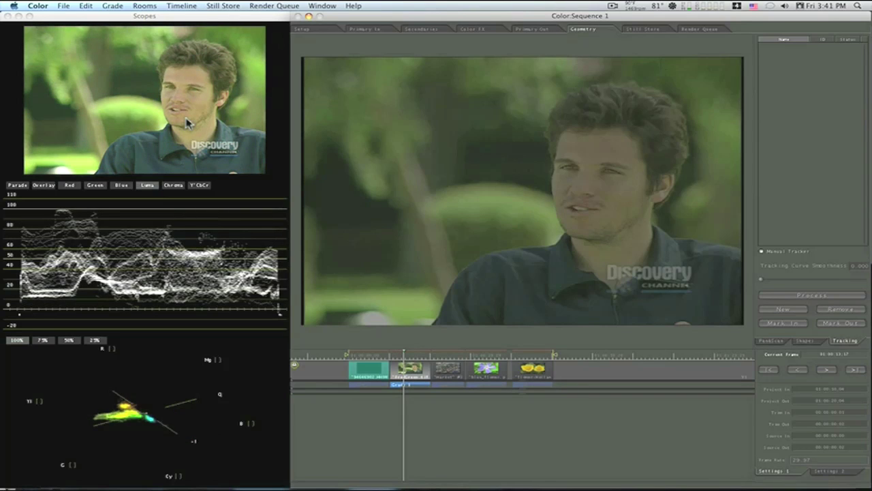
pyautogui.hotkey('ctrl', 'g')
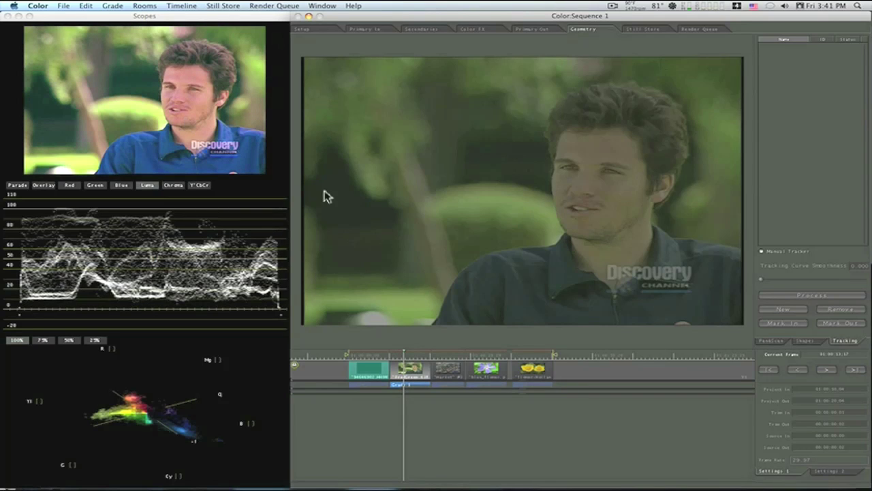
# Move to an early wide shot in the trading-floor clip and sample the blue jackets as secondary 2's HSL key
pyautogui.click(449, 356)
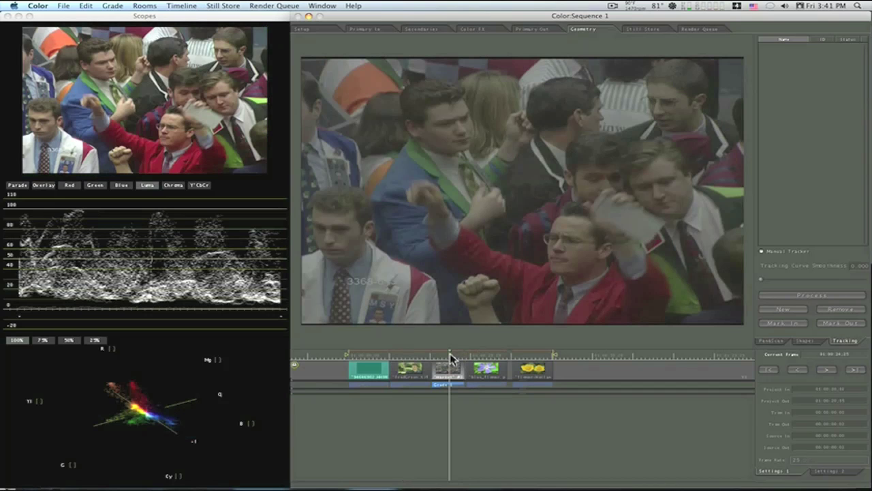
pyautogui.moveTo(450, 355); pyautogui.dragTo(438, 355)
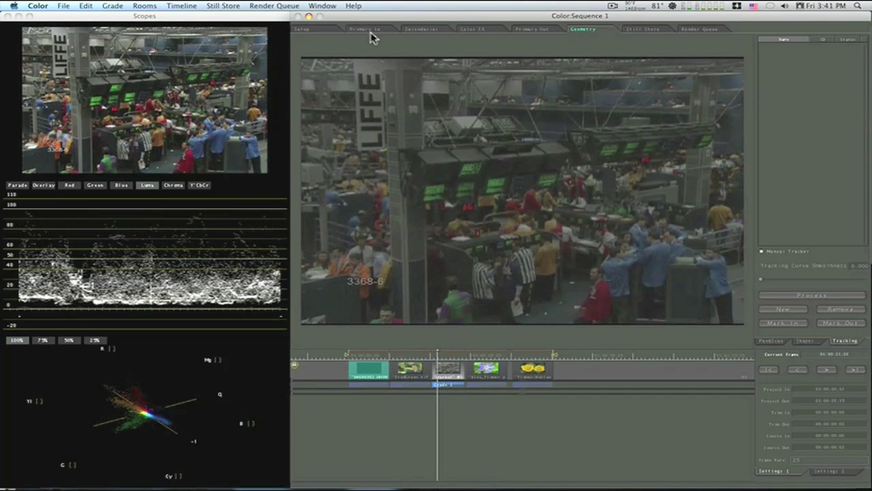
pyautogui.click(415, 30)
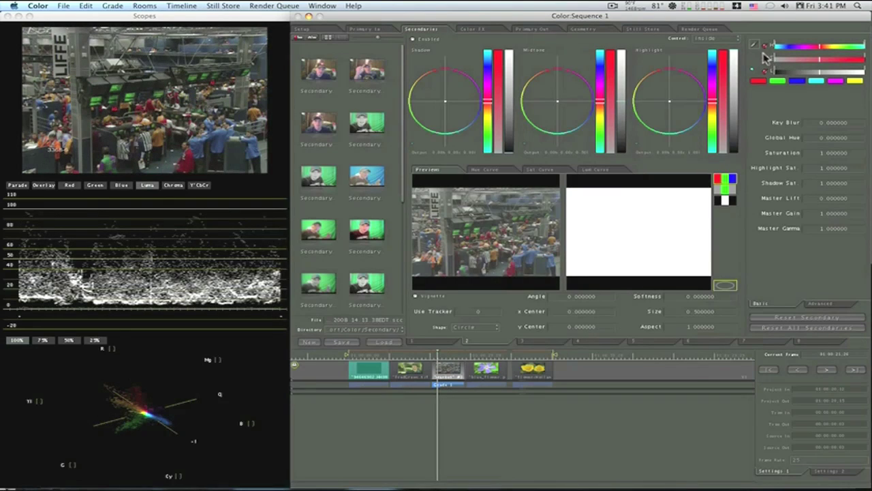
pyautogui.click(755, 45)
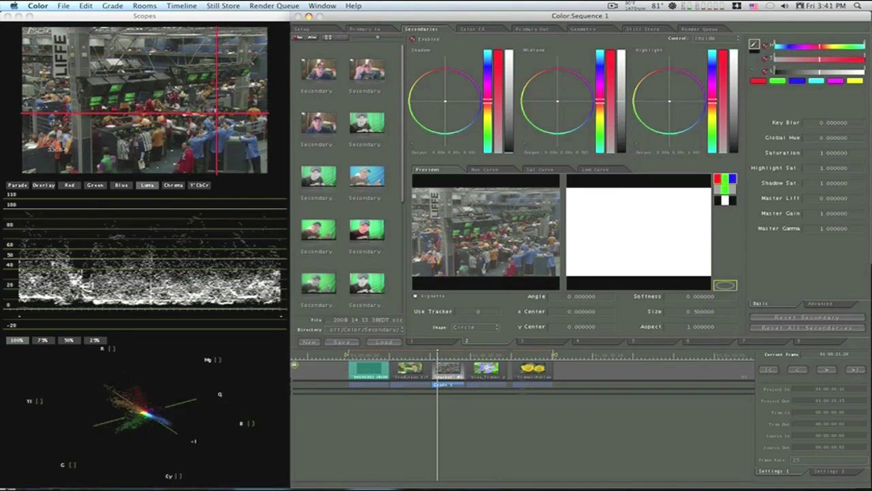
pyautogui.click(219, 134)
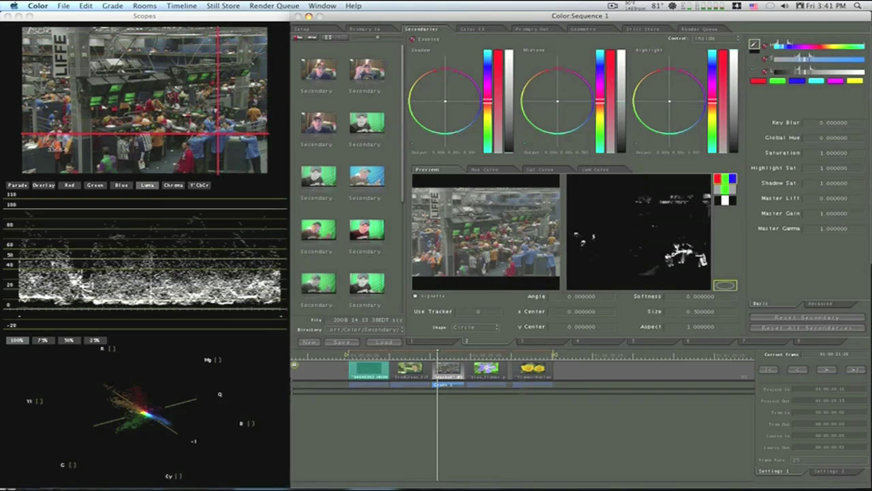
pyautogui.moveTo(219, 133); pyautogui.dragTo(218, 135)
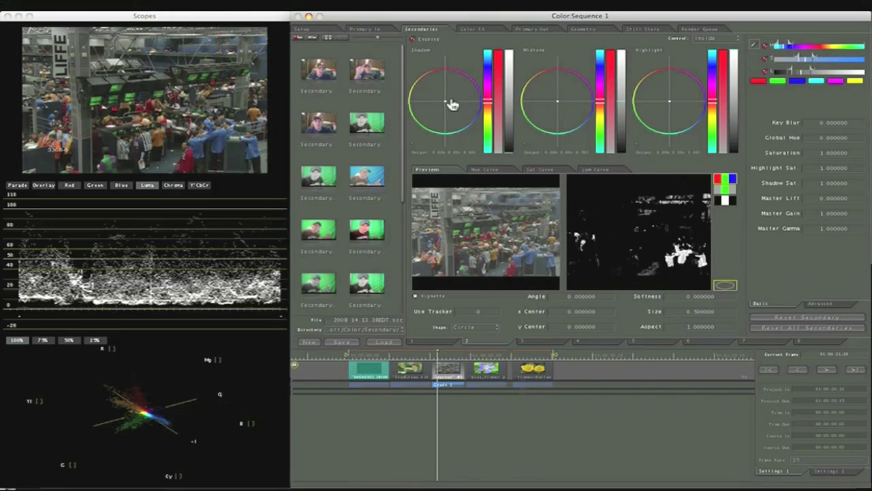
pyautogui.press('super+h')
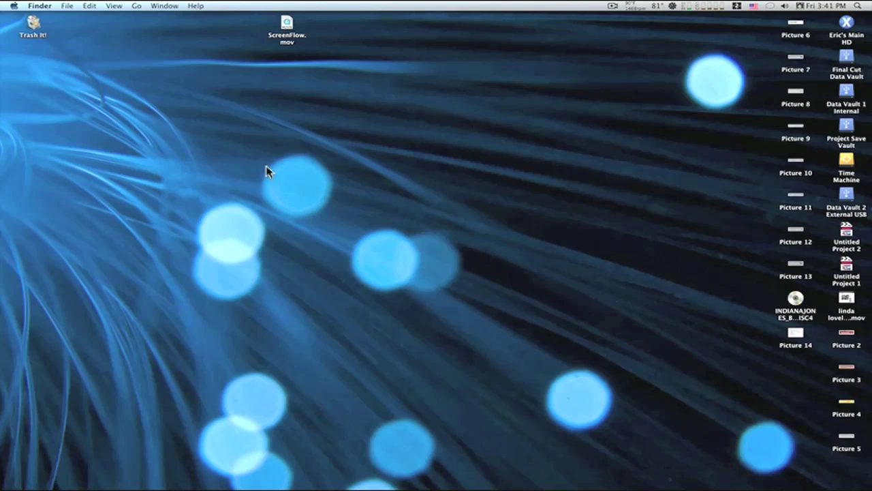
pyautogui.press('F8')
pyautogui.click(637, 280)
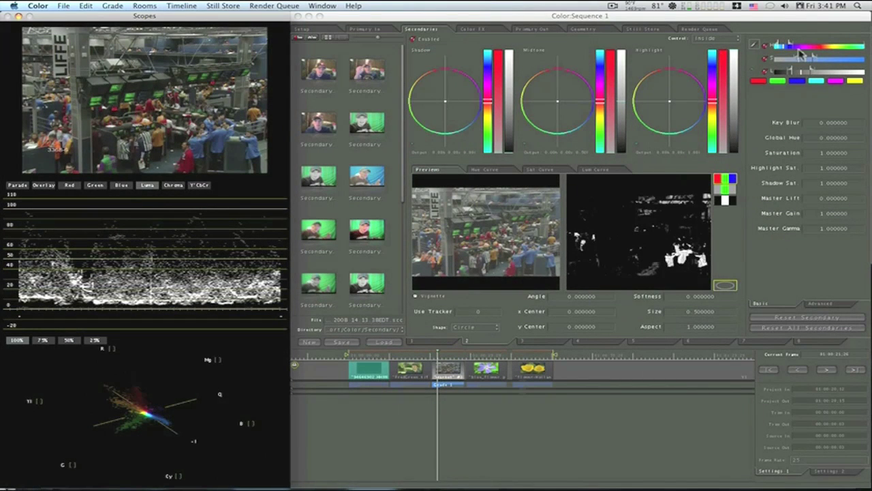
# Resample the blue jackets for secondary 2's key and push the keyed shadows slightly toward cyan-blue
pyautogui.click(754, 45)
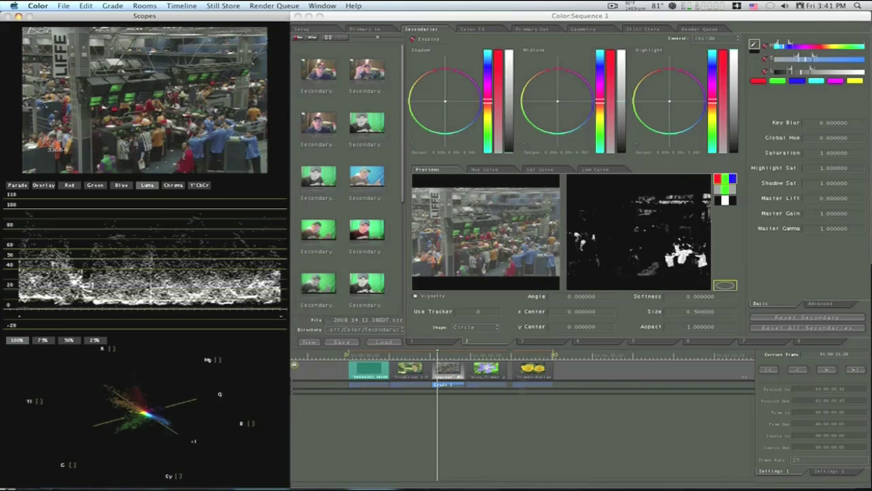
pyautogui.click(217, 131)
pyautogui.moveTo(218, 131); pyautogui.dragTo(213, 140)
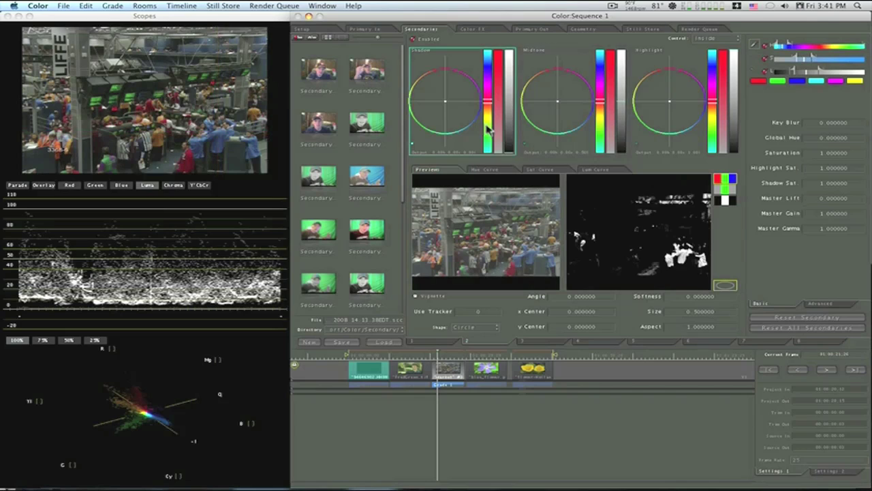
pyautogui.moveTo(448, 107); pyautogui.dragTo(449, 107)
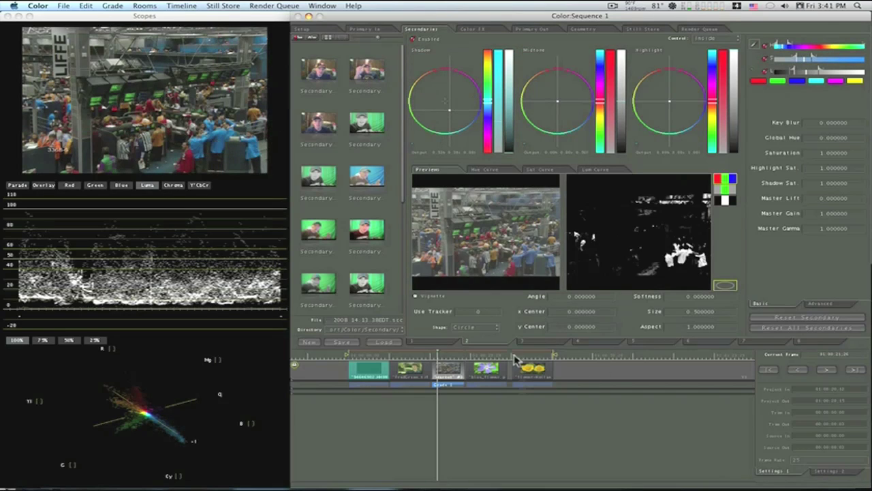
# Shrink the blue flower clip's pan-and-scan frame to a scale of about 0.62 and move it to about X -0.207, Y -0.179
pyautogui.click(491, 357)
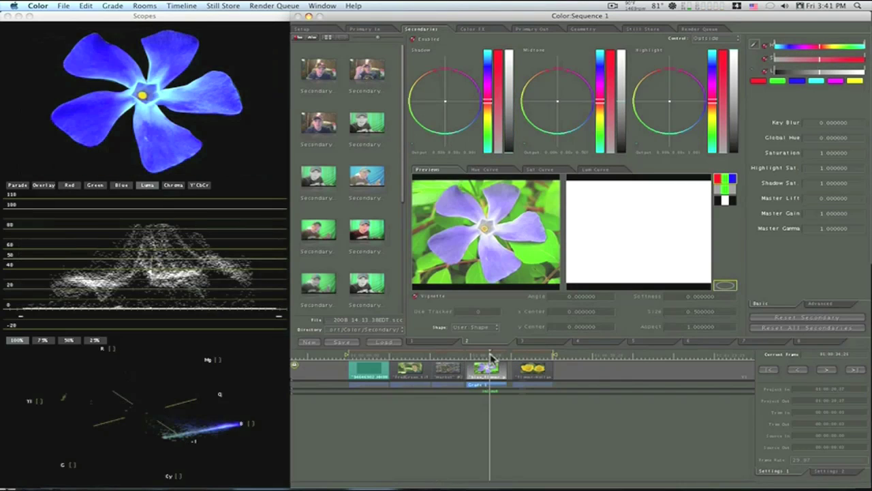
pyautogui.click(590, 29)
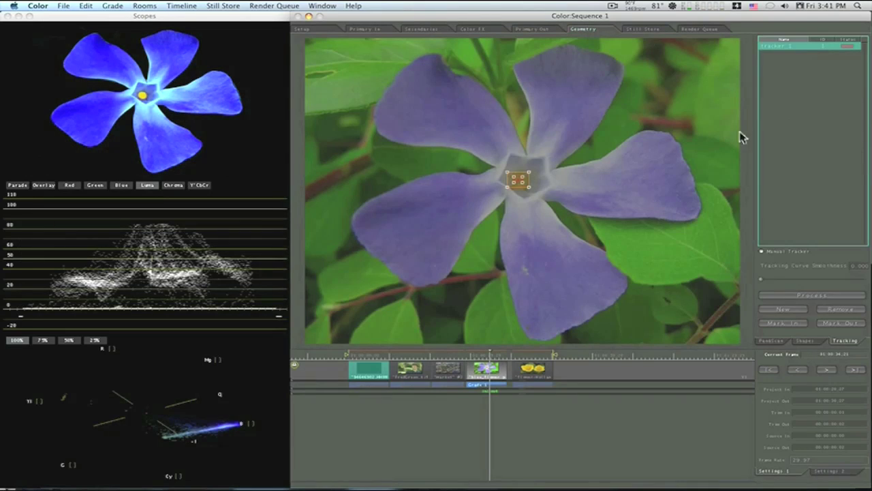
pyautogui.click(766, 343)
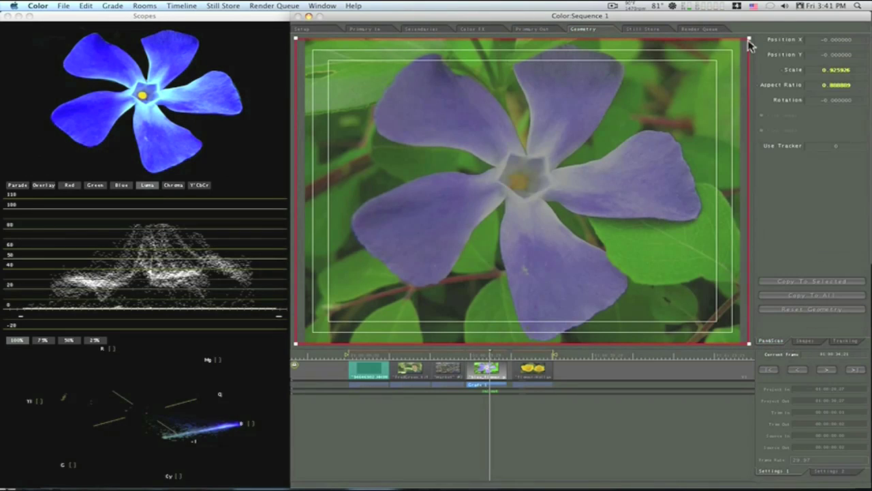
pyautogui.moveTo(750, 42); pyautogui.dragTo(680, 117)
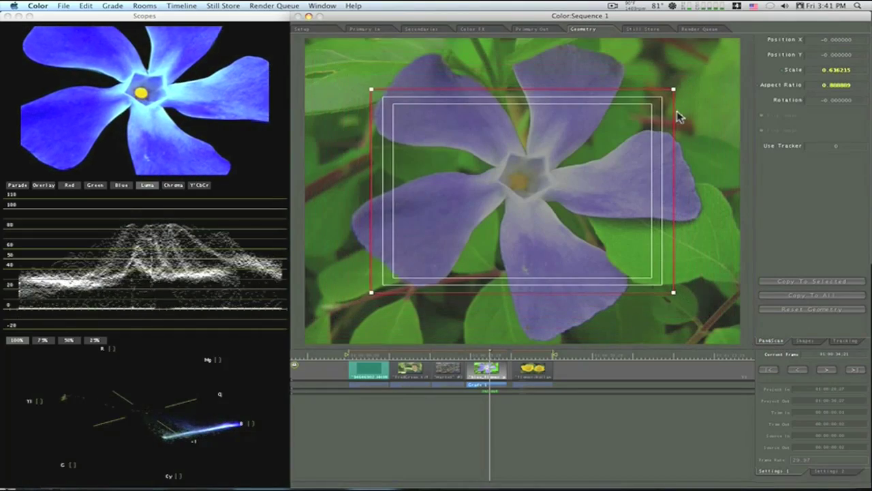
pyautogui.moveTo(561, 193); pyautogui.dragTo(466, 120)
# Scrub through the flower clip and reframe its pan-and-scan box to scale about 0.376, position X about -0.101 and Y about -0.079
pyautogui.moveTo(490, 354); pyautogui.dragTo(468, 355)
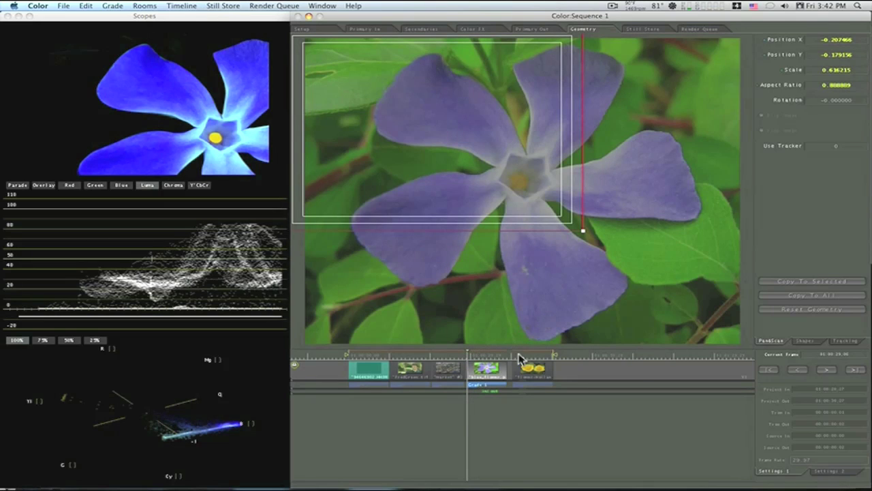
pyautogui.moveTo(436, 146); pyautogui.dragTo(484, 165)
pyautogui.click(497, 358)
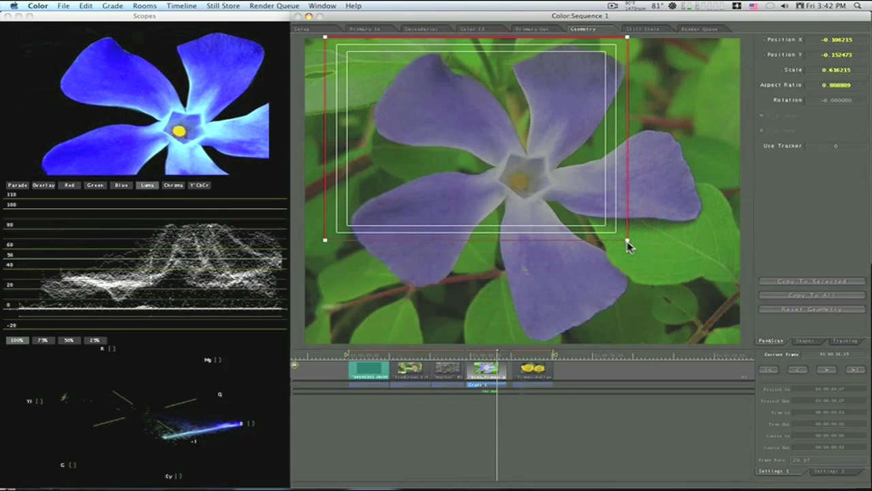
pyautogui.moveTo(627, 244); pyautogui.dragTo(574, 208)
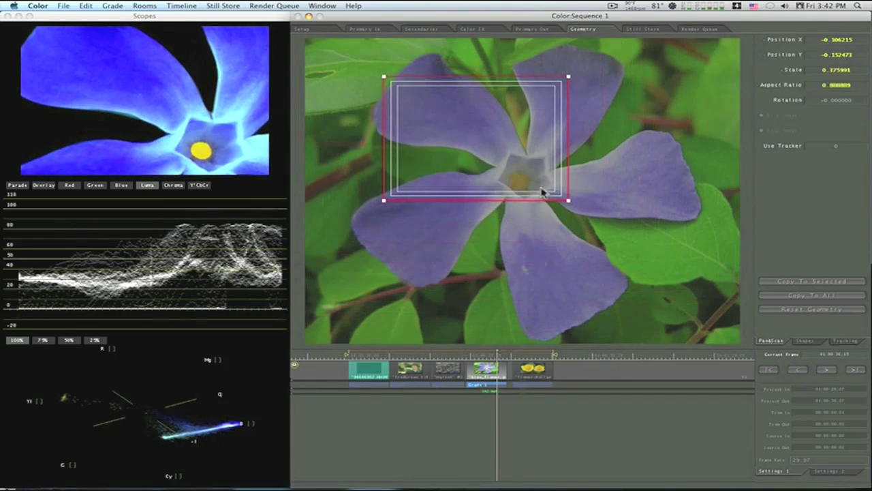
pyautogui.moveTo(463, 135); pyautogui.dragTo(469, 168)
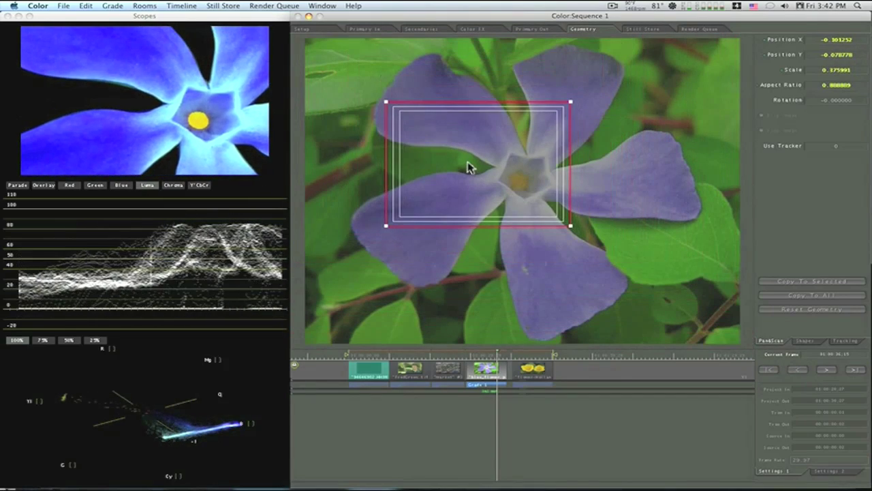